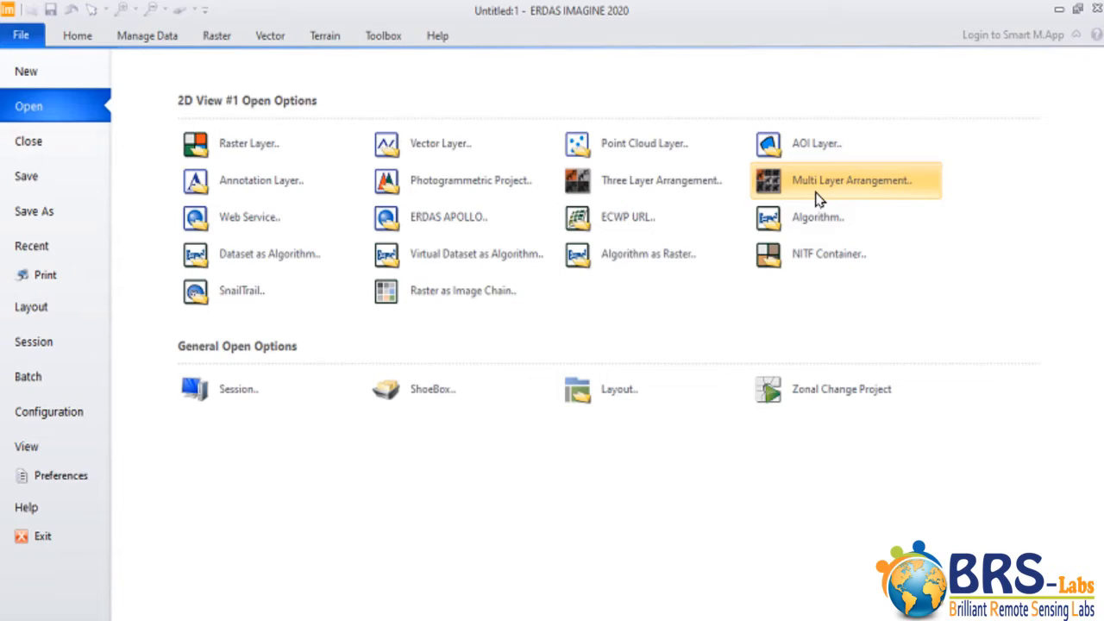
Return to the workspace and arrange it to display four 2D views.
click(21, 35)
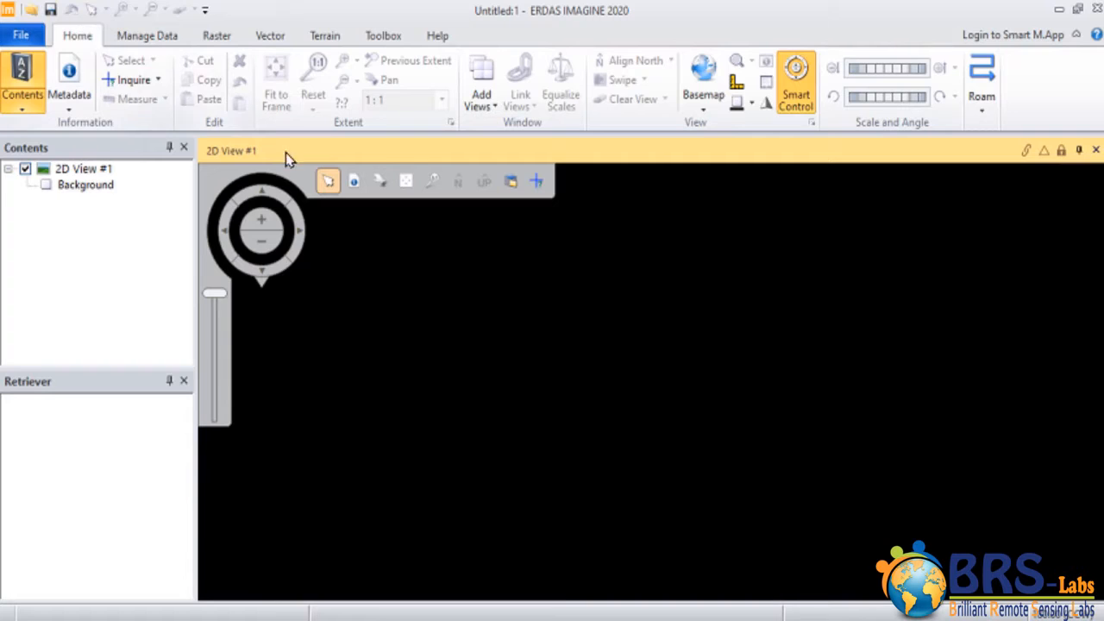
click(483, 104)
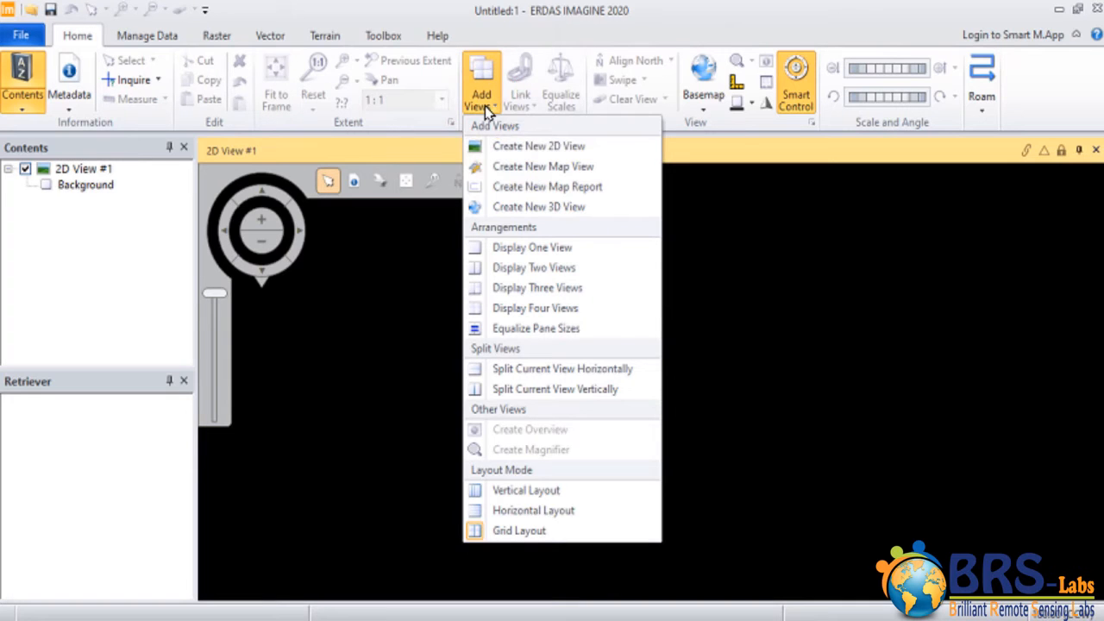
click(571, 308)
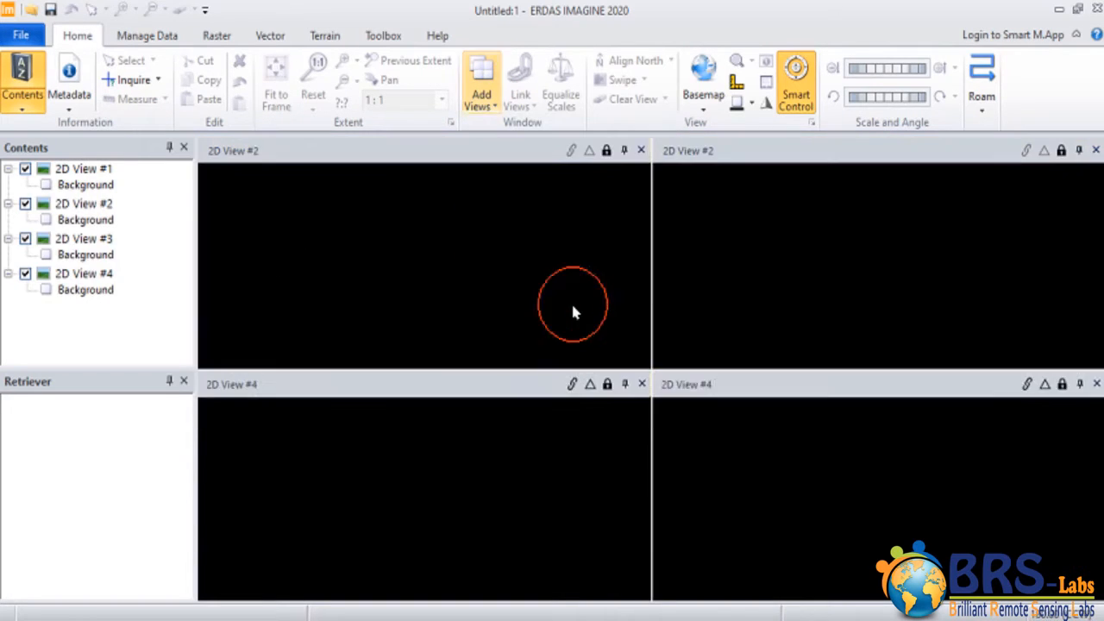
Open the raster layer 2-3.img from the remotesensing folder in 2D View #1.
click(435, 151)
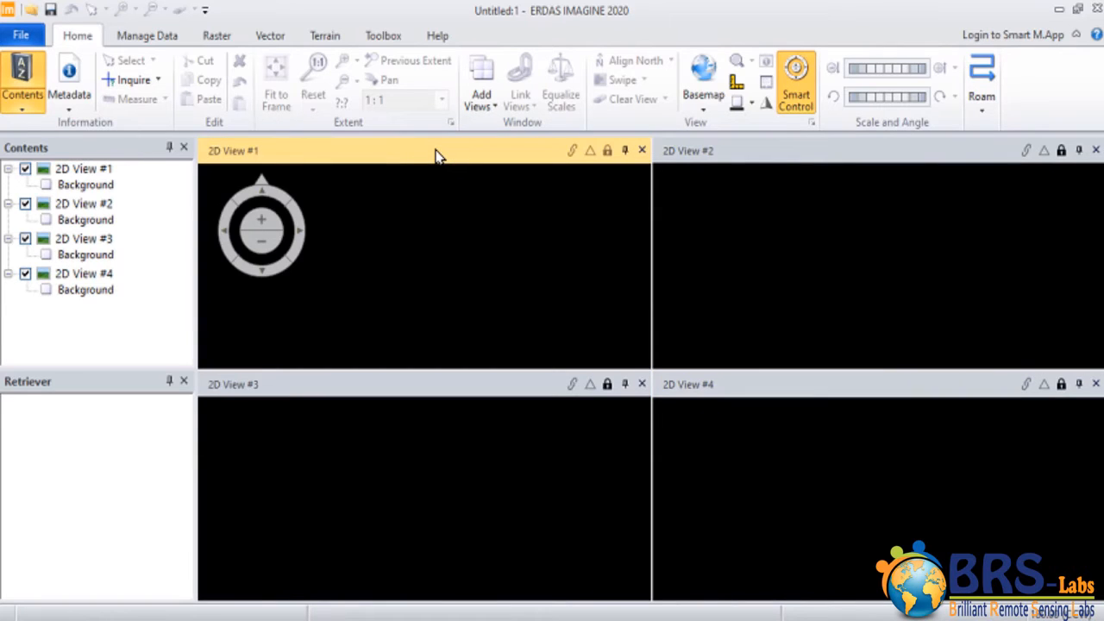
click(19, 35)
click(49, 108)
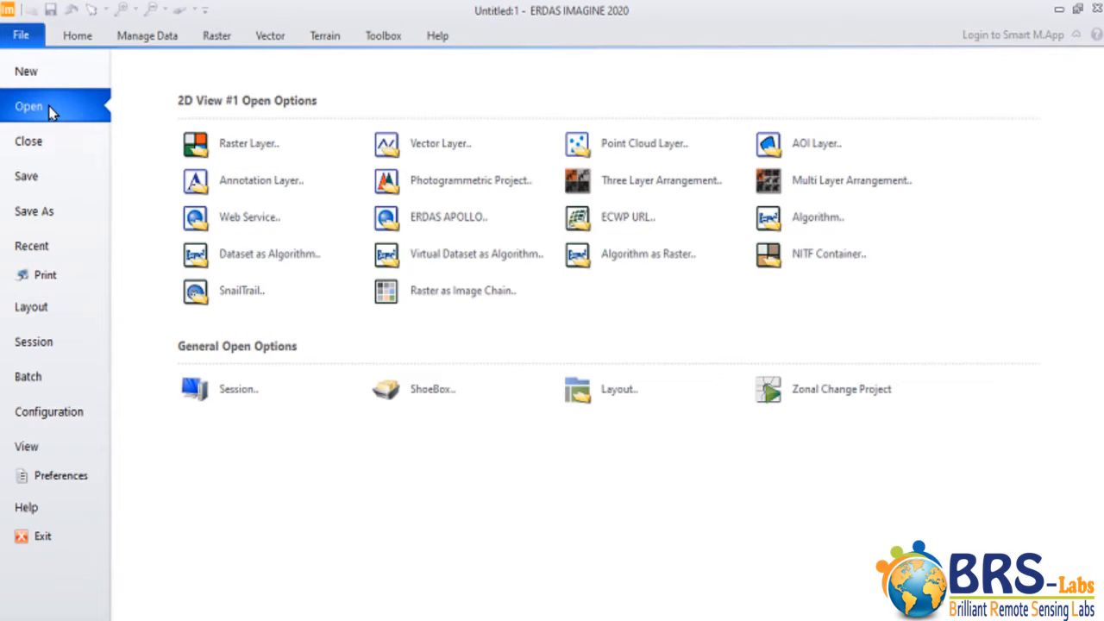
click(235, 143)
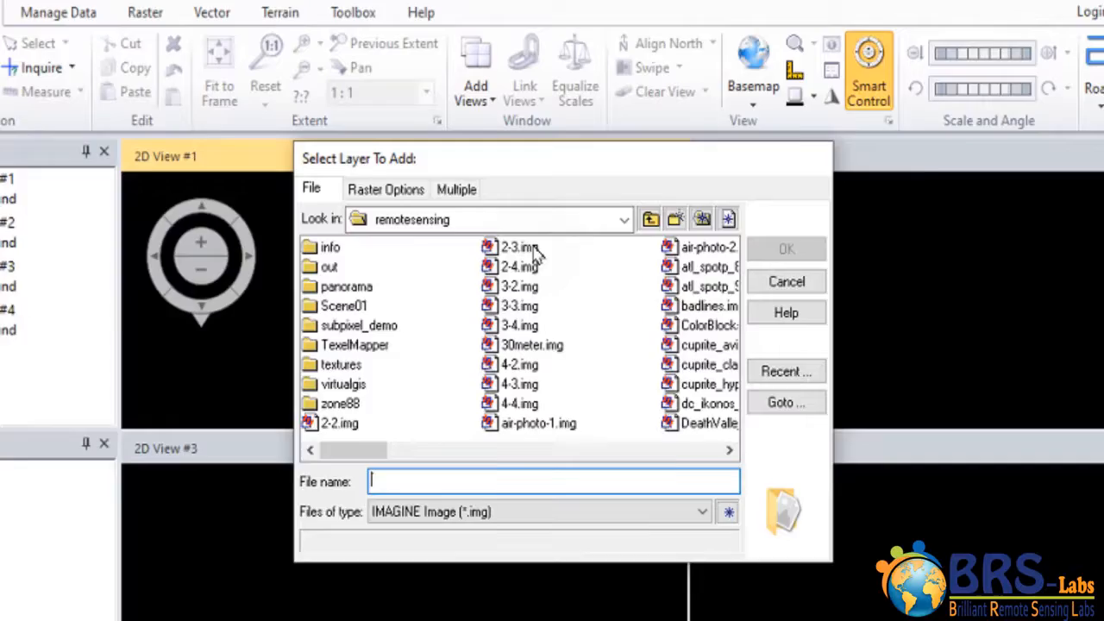
click(526, 222)
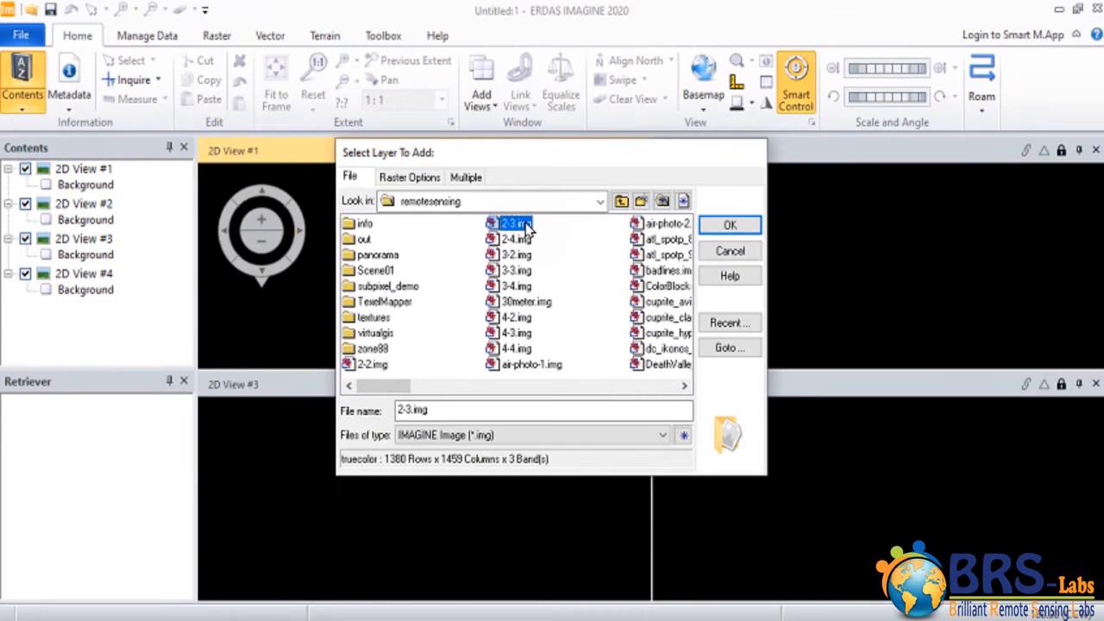
click(728, 226)
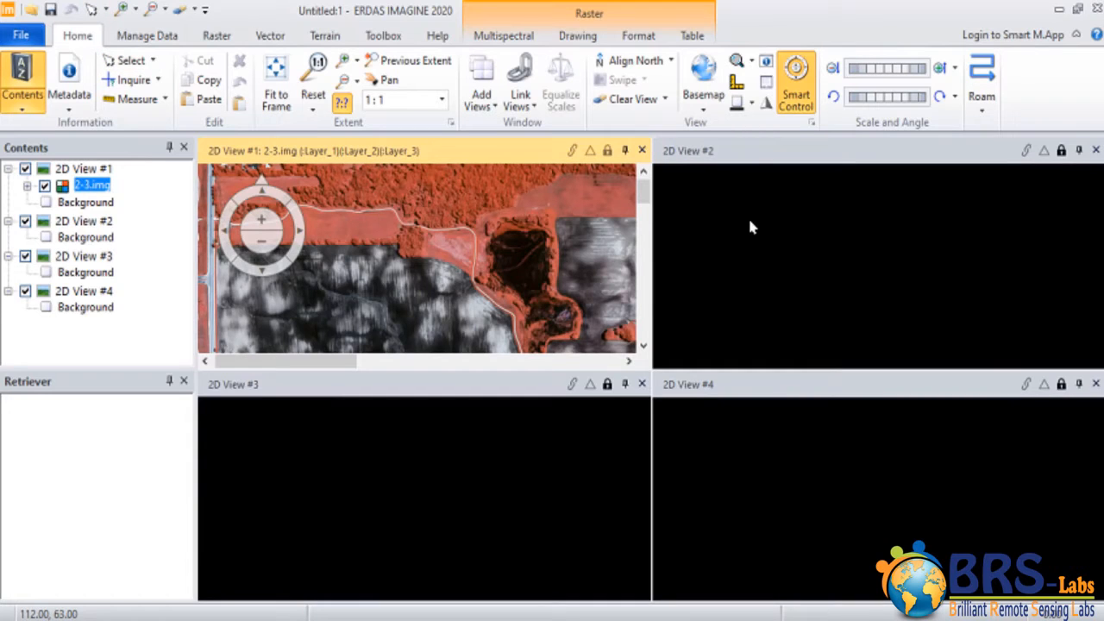
Open the vector layer TheVillagesParcelsSubset.shp from the ZonalChange folder in 2D View #2.
click(748, 154)
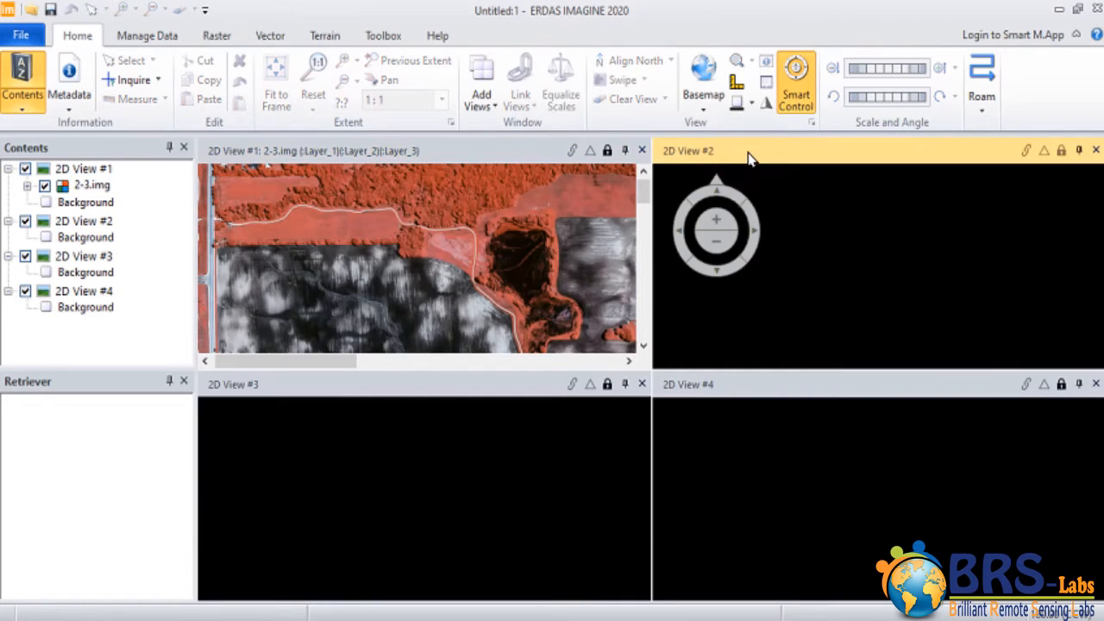
click(9, 32)
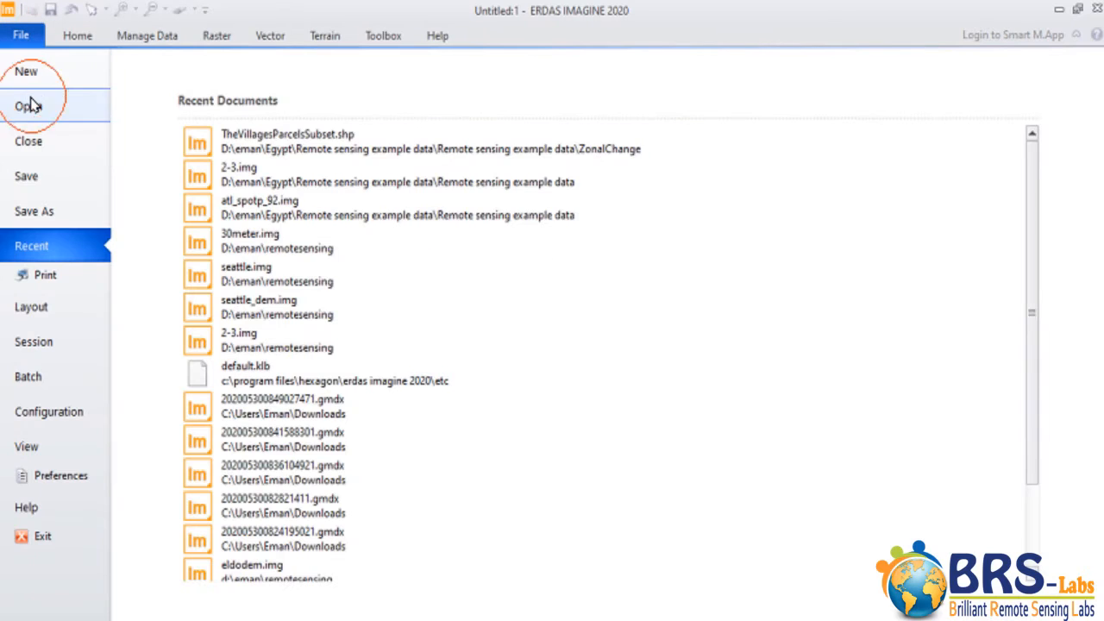
click(30, 102)
click(396, 148)
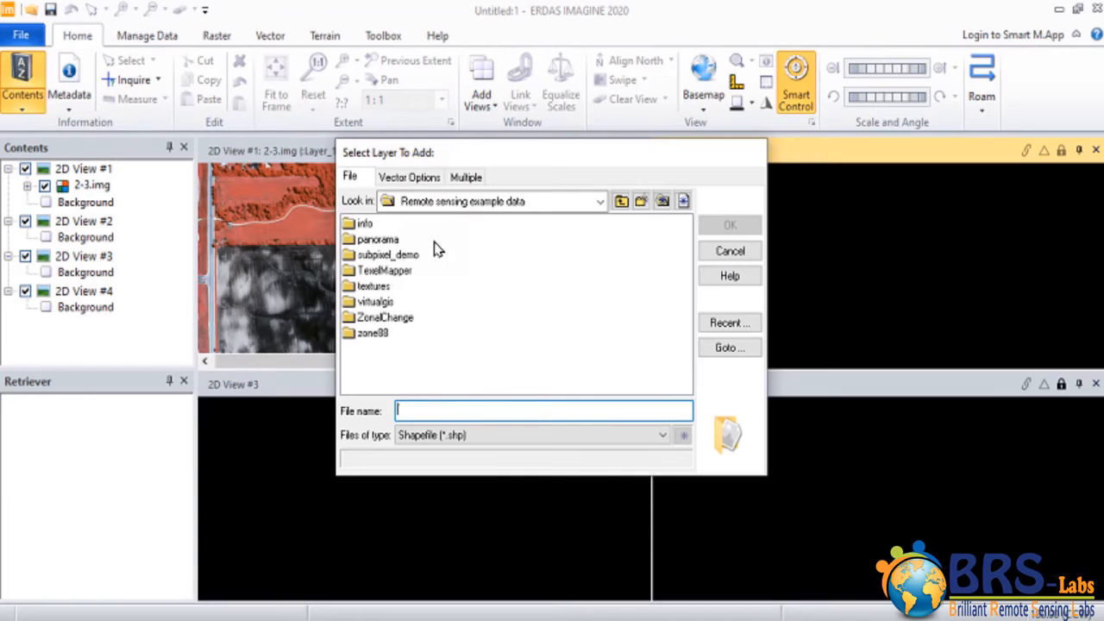
double_click(406, 321)
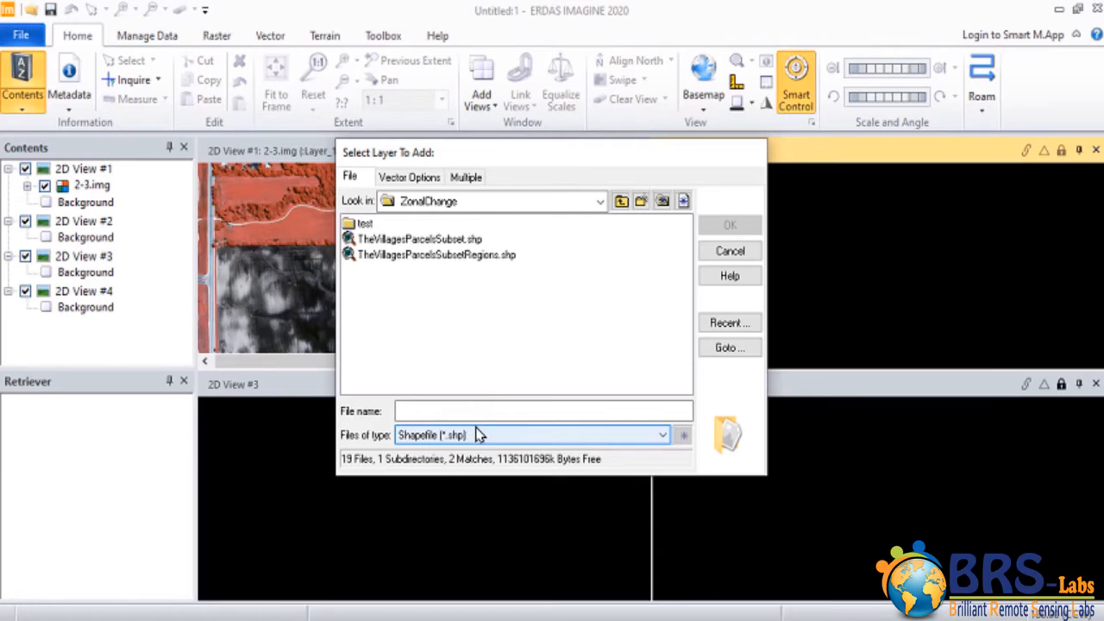
click(465, 241)
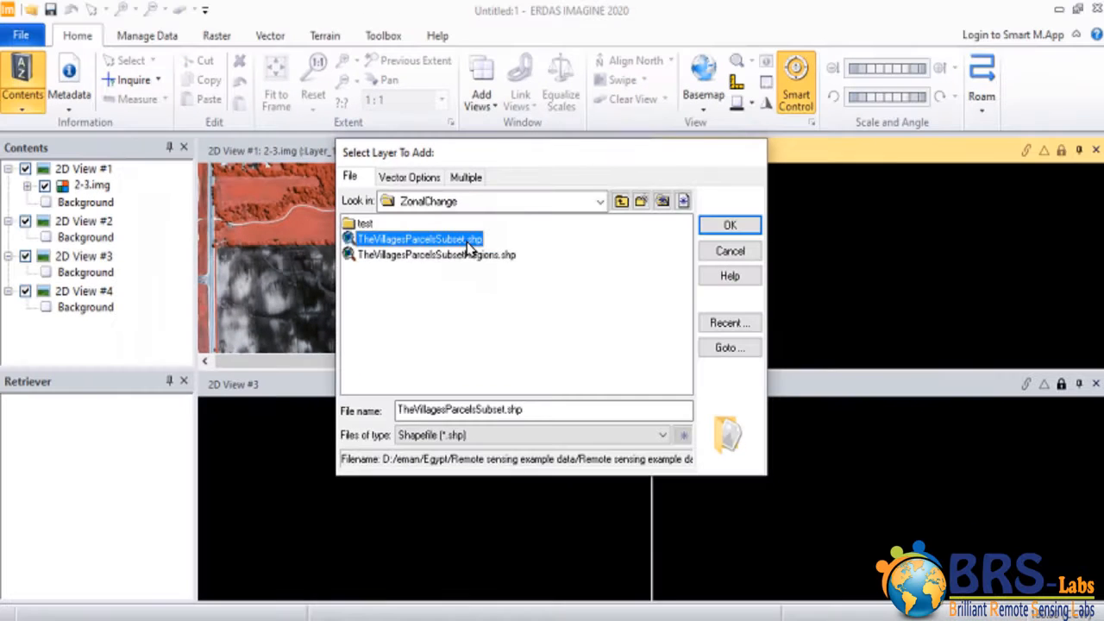
click(1062, 289)
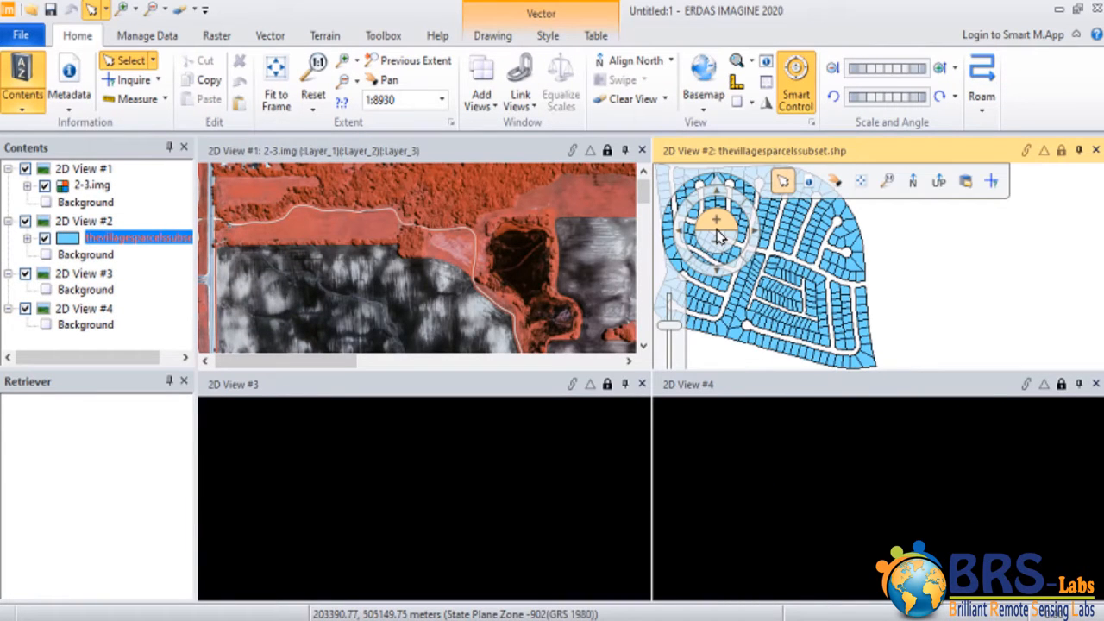
Open the annotation layer ycbl.ovr from the Remote sensing example data folder in 2D View #3.
click(500, 385)
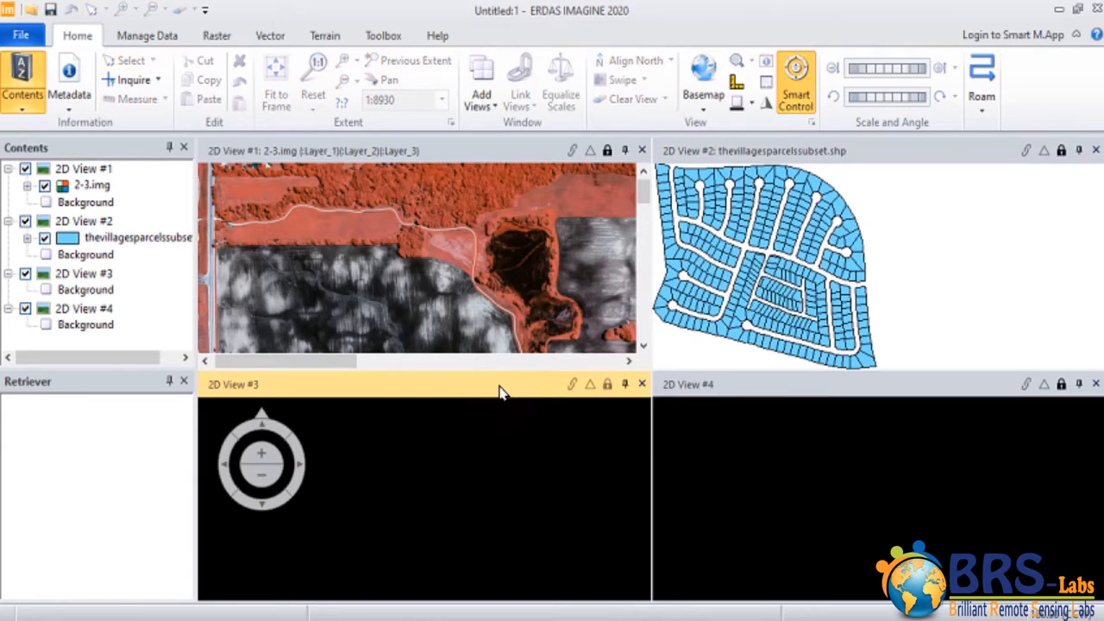
click(21, 35)
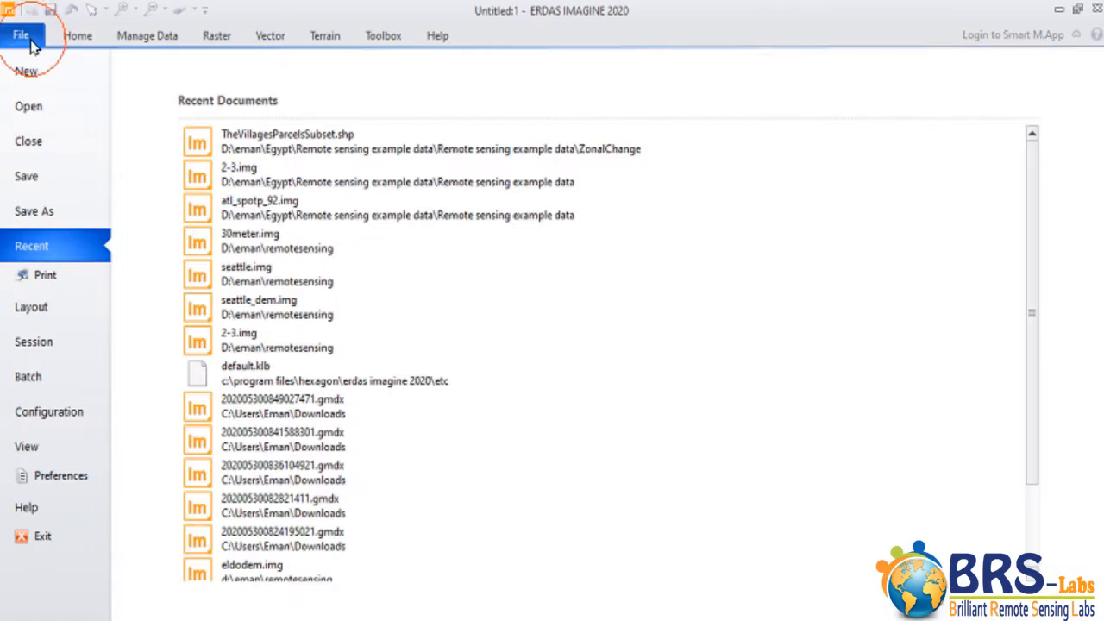
click(30, 107)
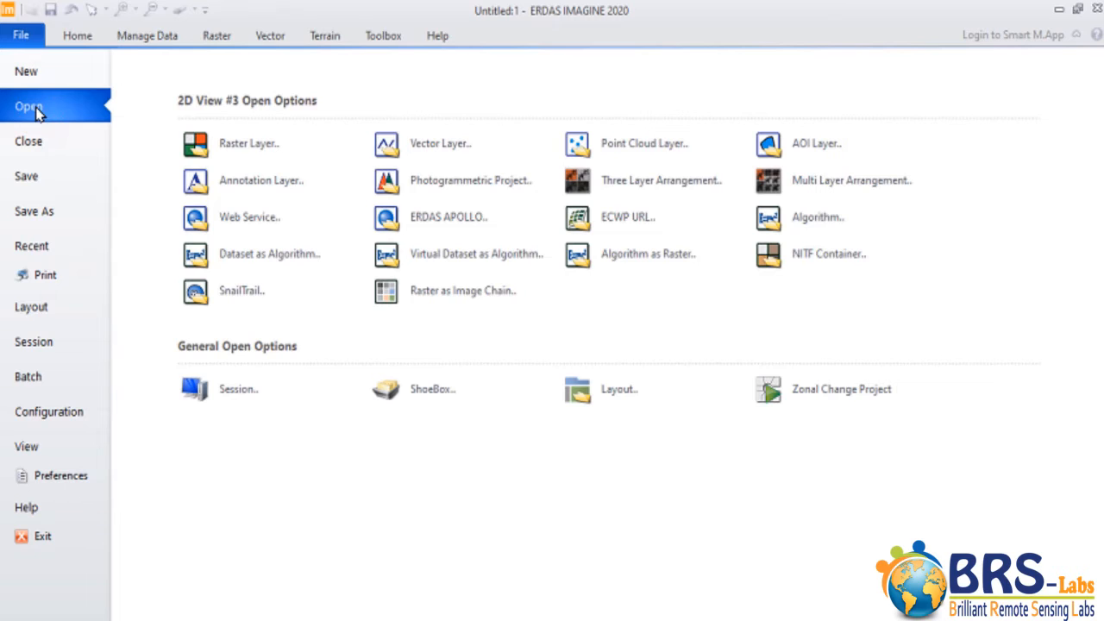
click(196, 180)
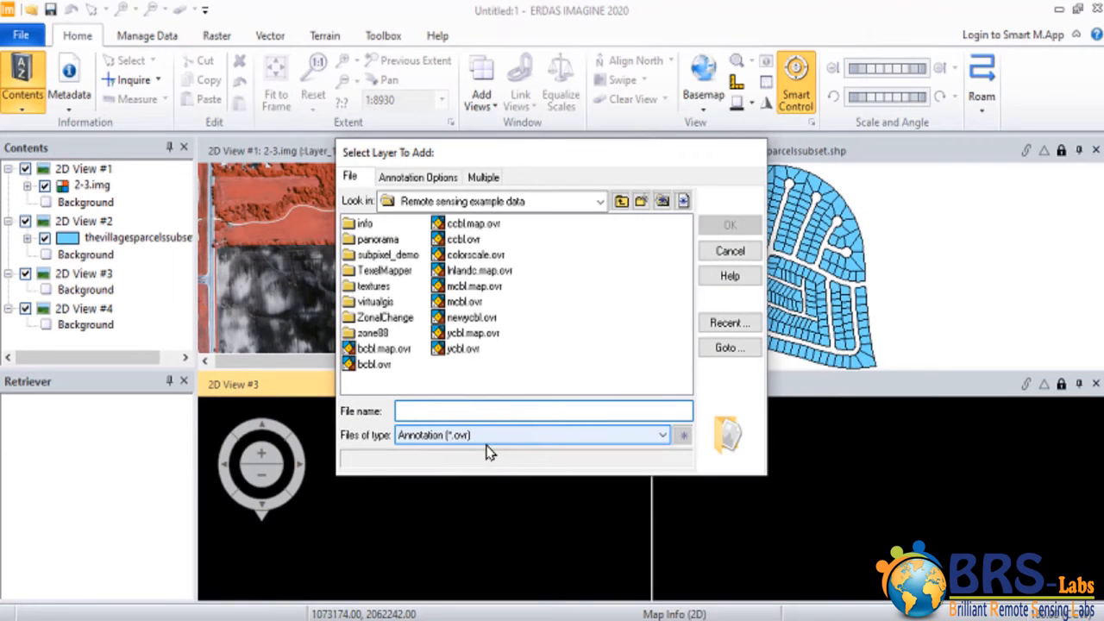
click(465, 348)
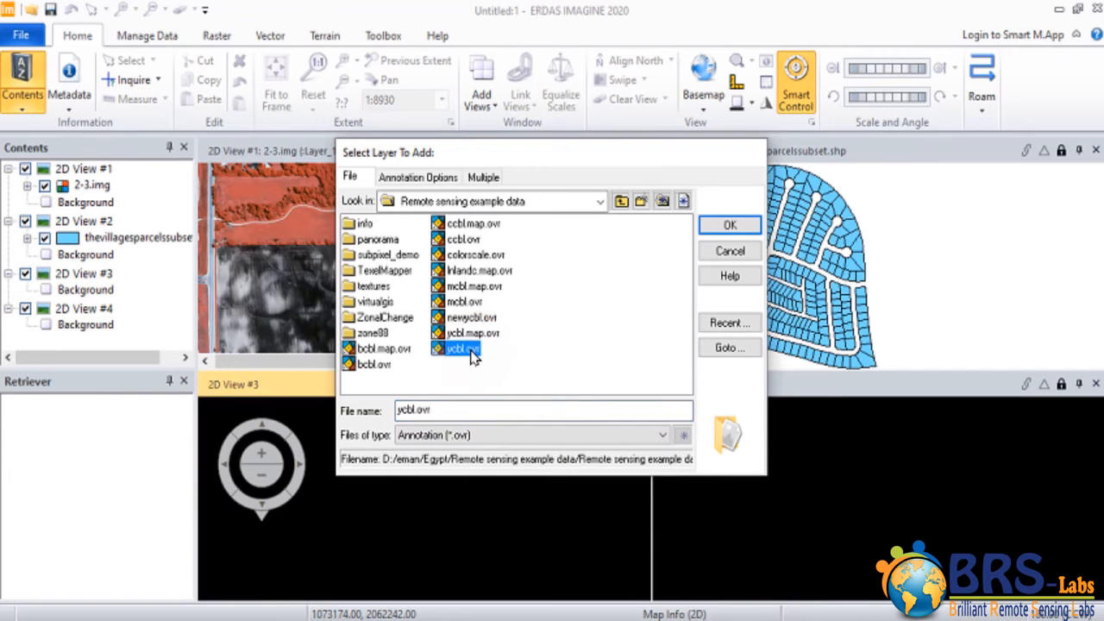
click(724, 227)
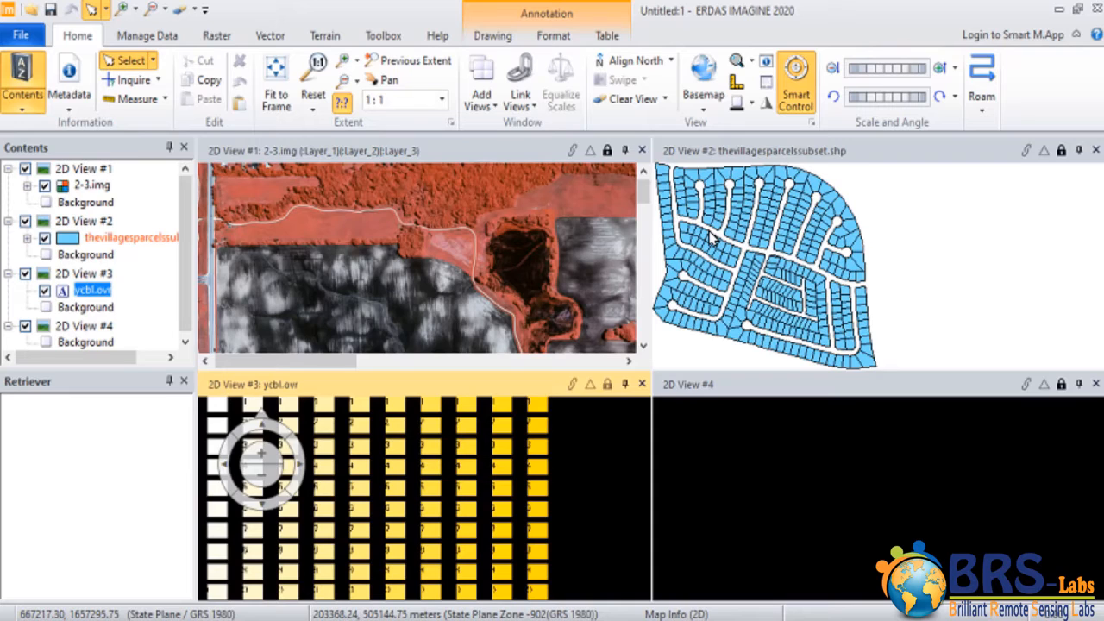
Close 2D Views #3, #2 and #1, keeping only the empty 2D View #4.
click(642, 384)
click(1095, 150)
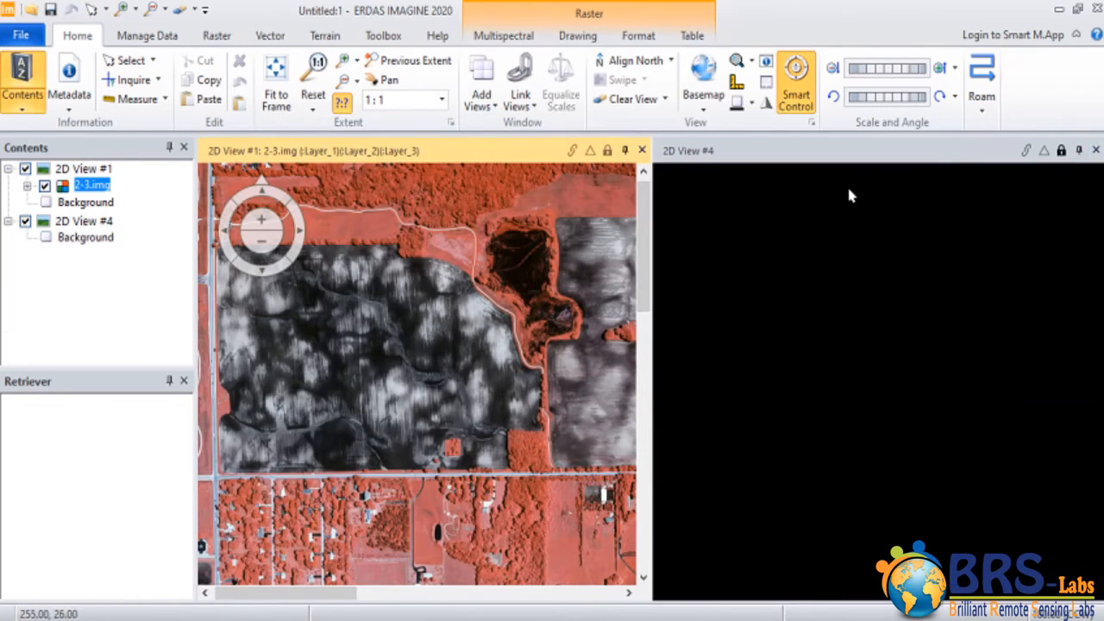
click(641, 150)
click(642, 151)
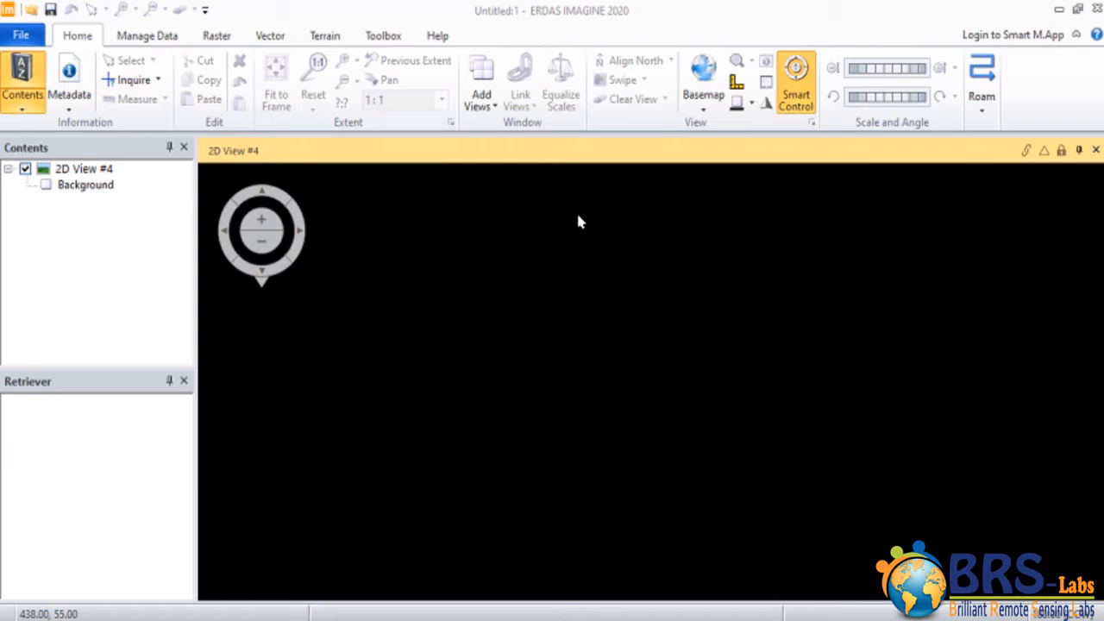
Open lanier.img as a multi-layer arrangement and widen the column of views holding 2D Views #4 and #3.
click(22, 38)
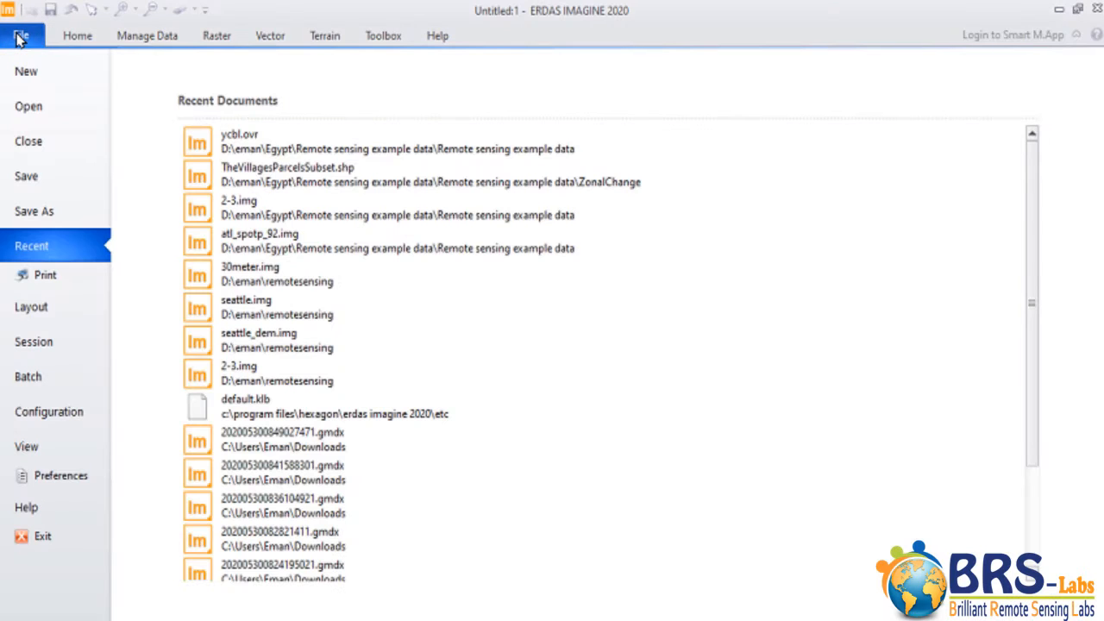
click(13, 99)
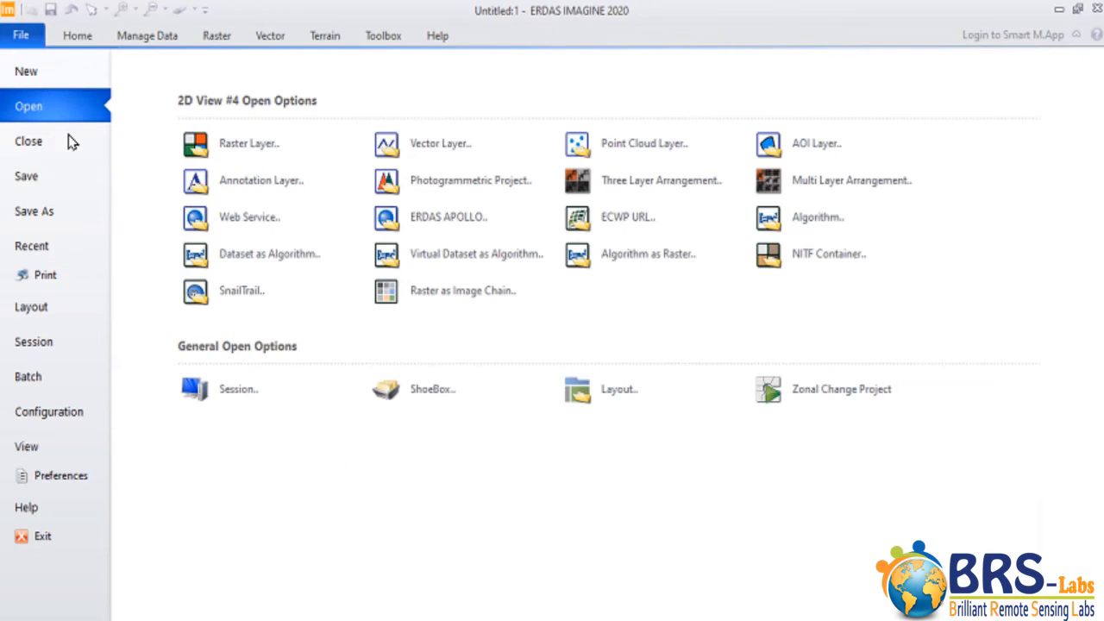
click(789, 181)
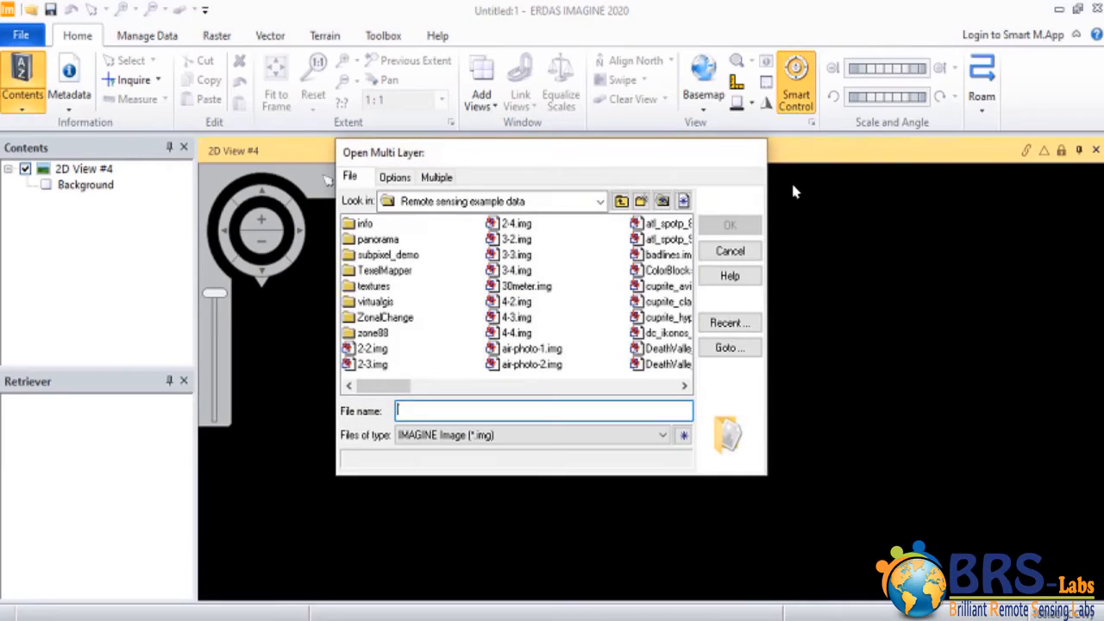
click(683, 386)
click(683, 390)
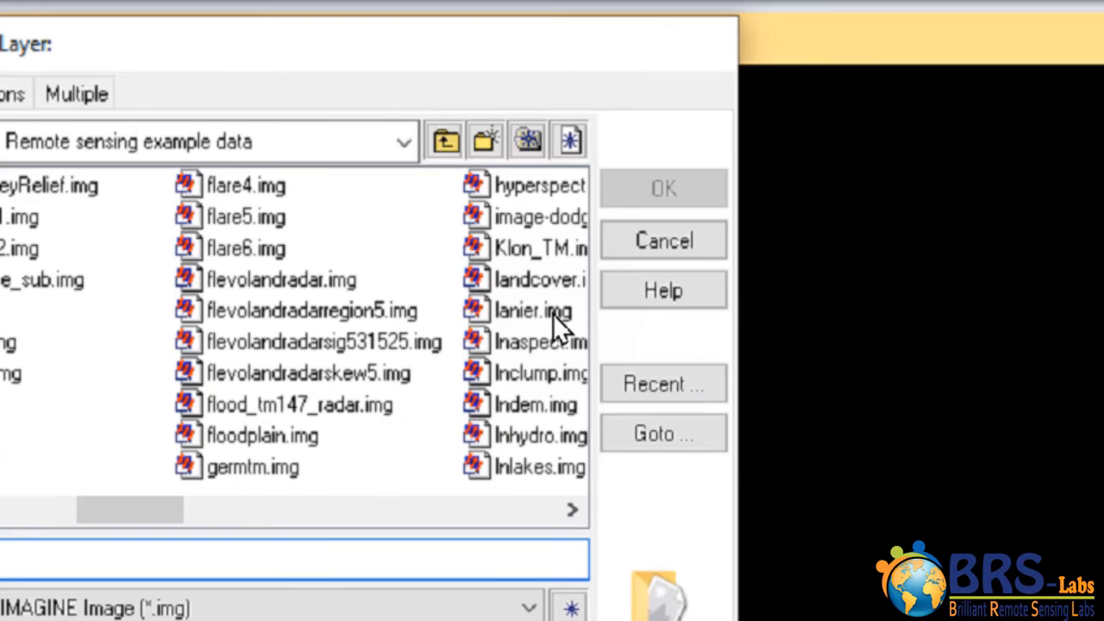
click(553, 313)
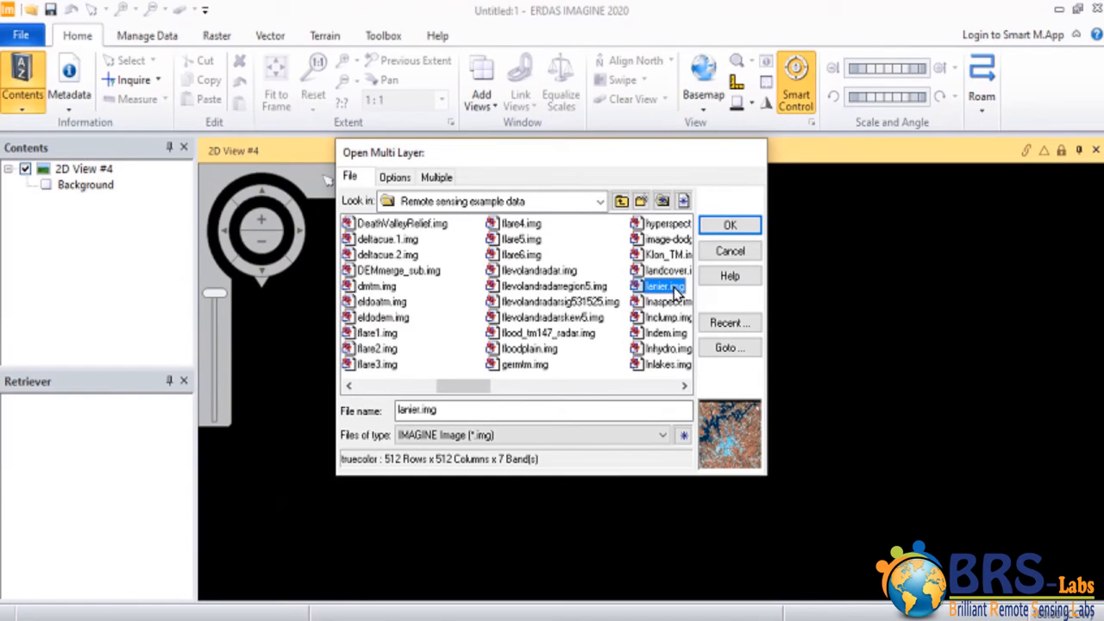
click(719, 226)
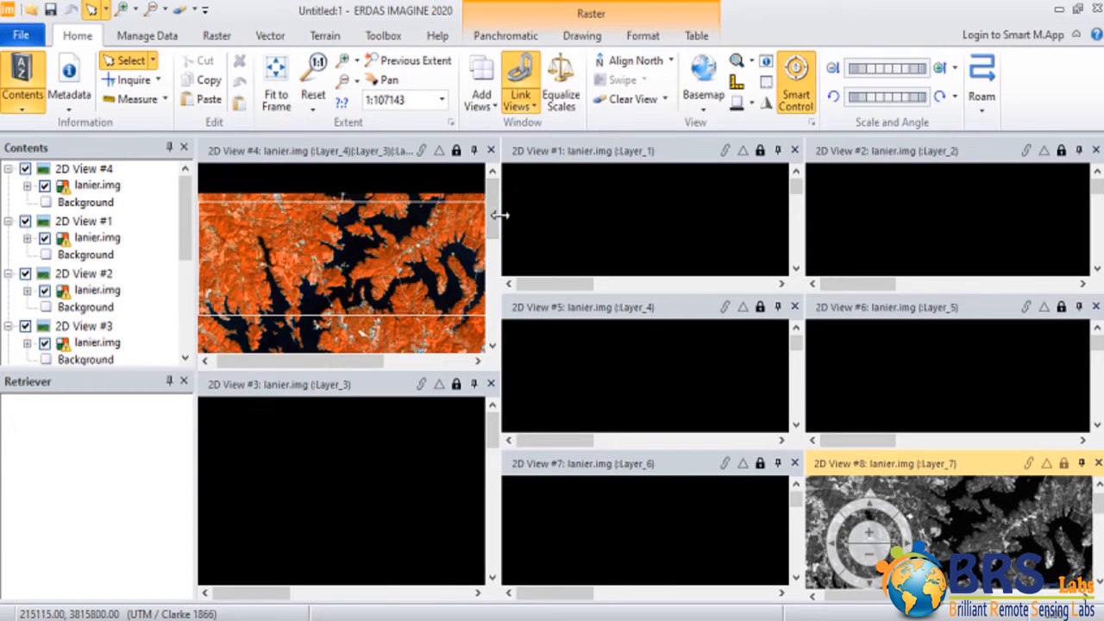
drag(494, 216, 487, 218)
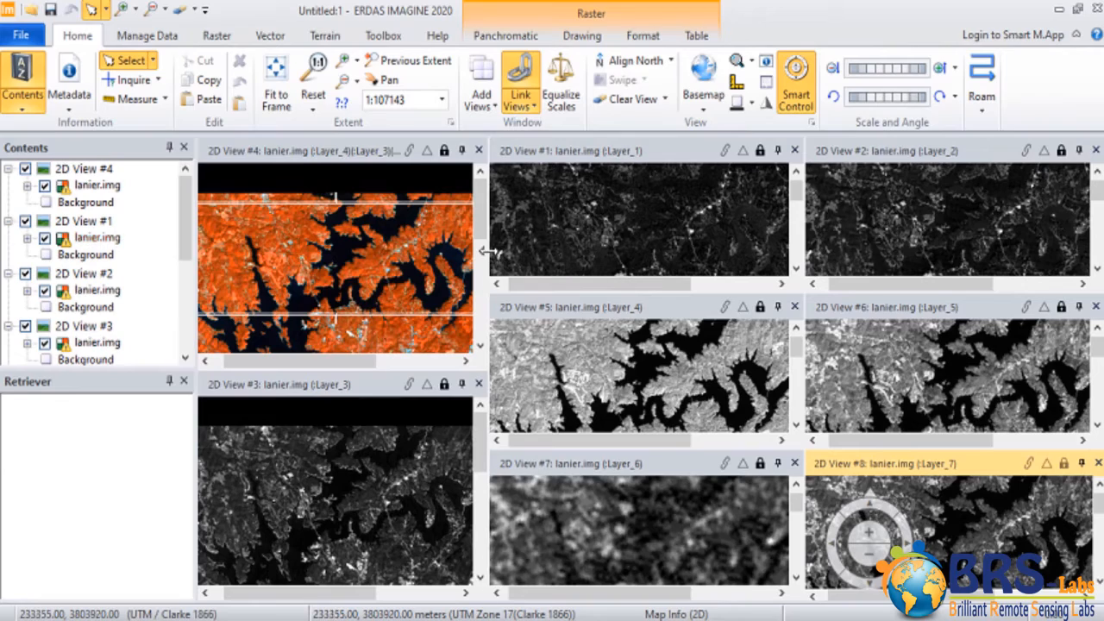
drag(488, 251, 550, 251)
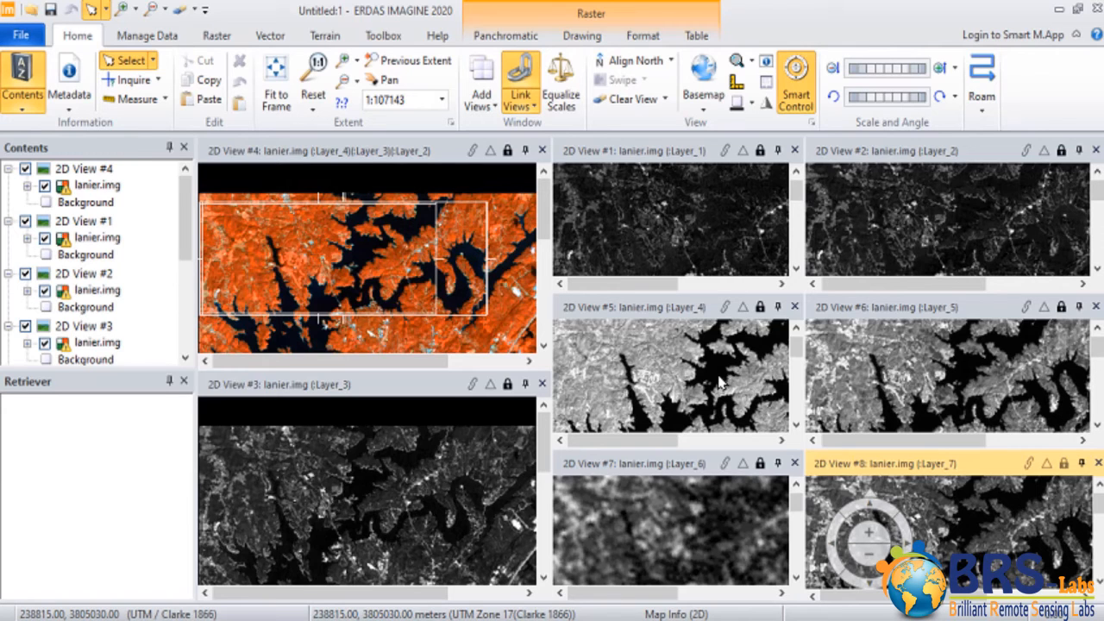
Clear all layers from 2D View #3 and close the top layer of 2D View #5.
click(443, 471)
right_click(443, 471)
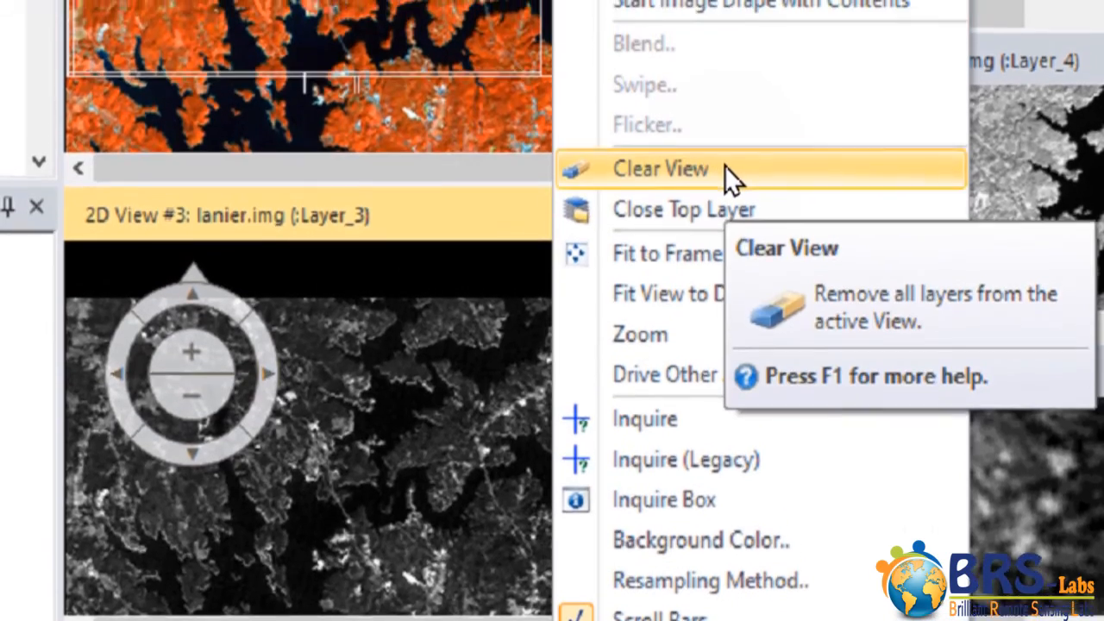
click(724, 169)
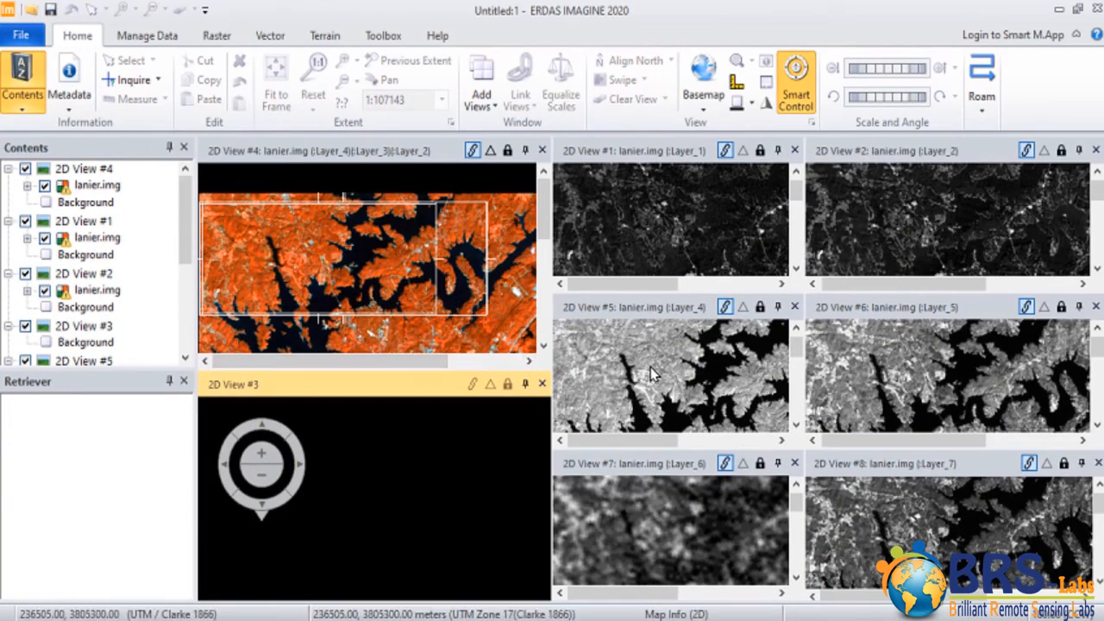
right_click(671, 347)
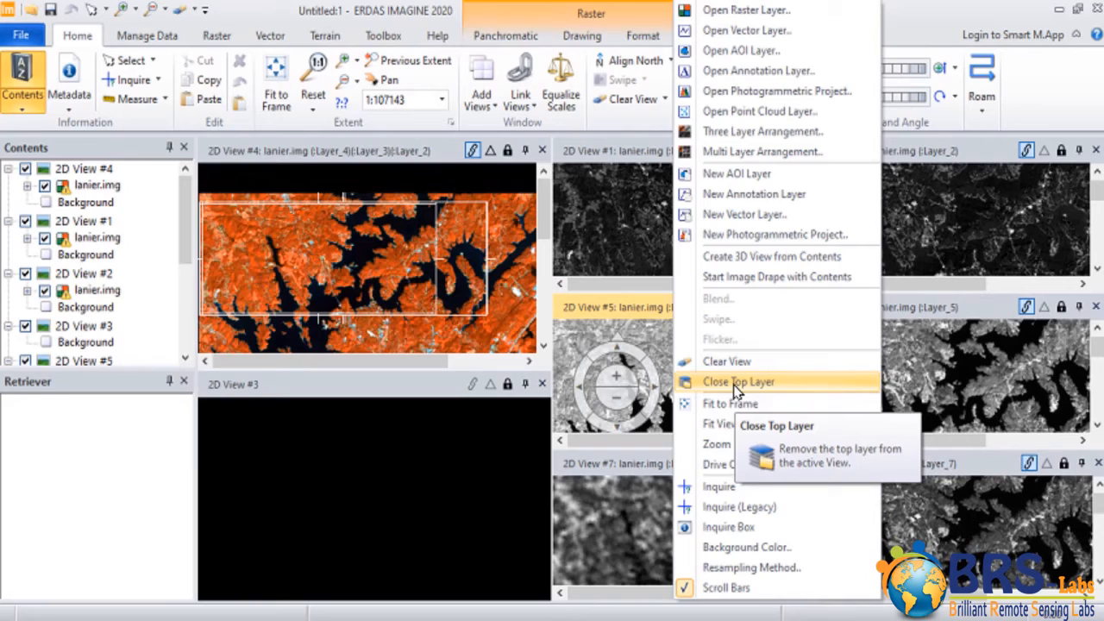
click(734, 387)
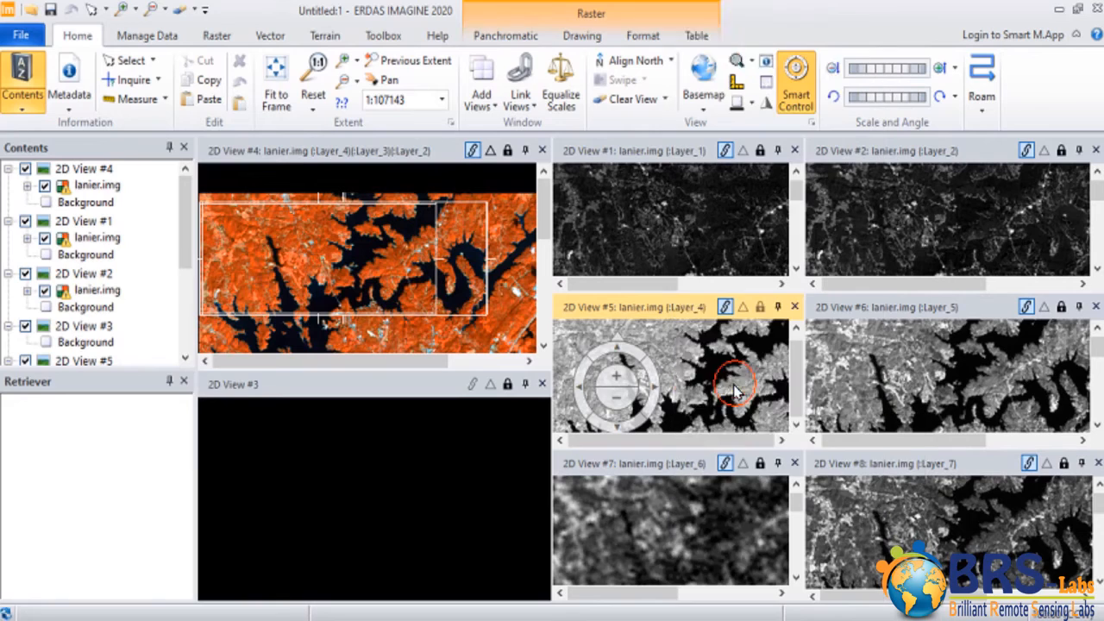